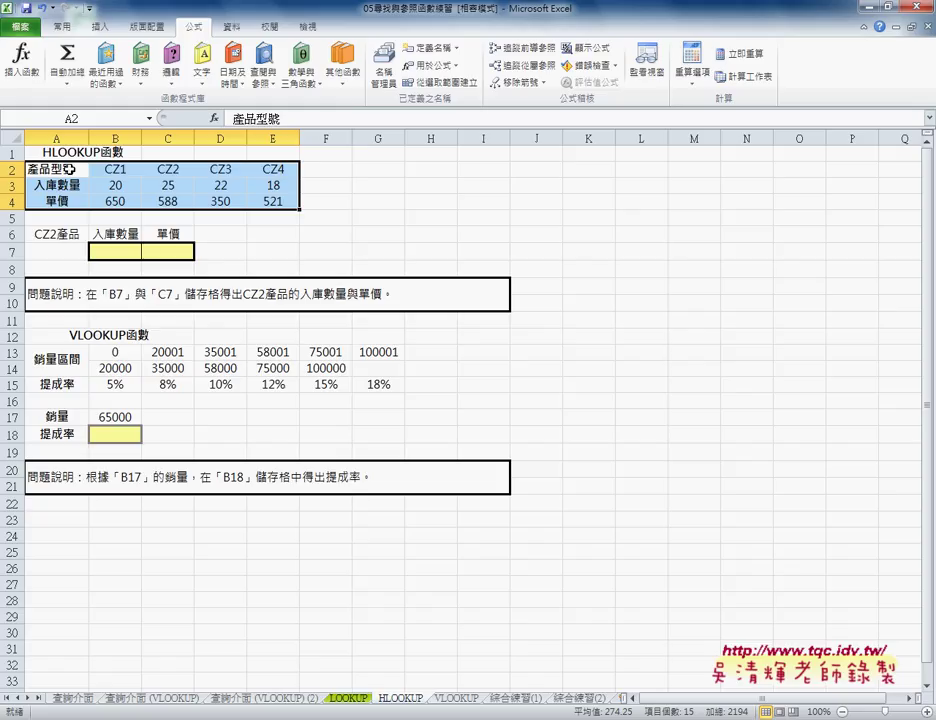
Step: Select the product table A2:E4 and bring up its right-click menu
left_click_drag(55, 170, 55, 198)
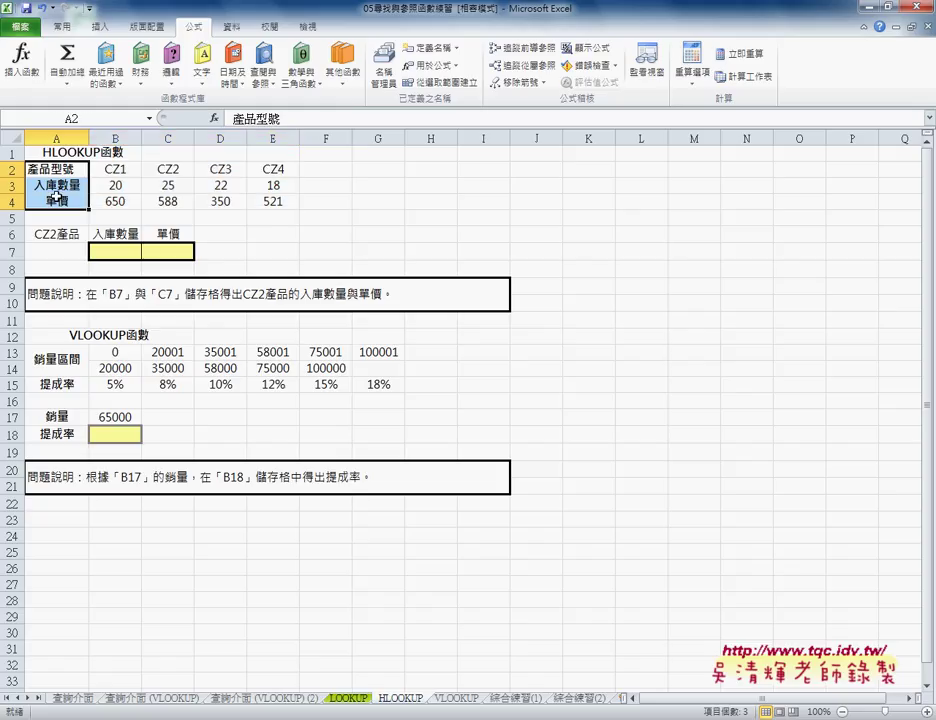
left_click_drag(60, 205, 68, 225)
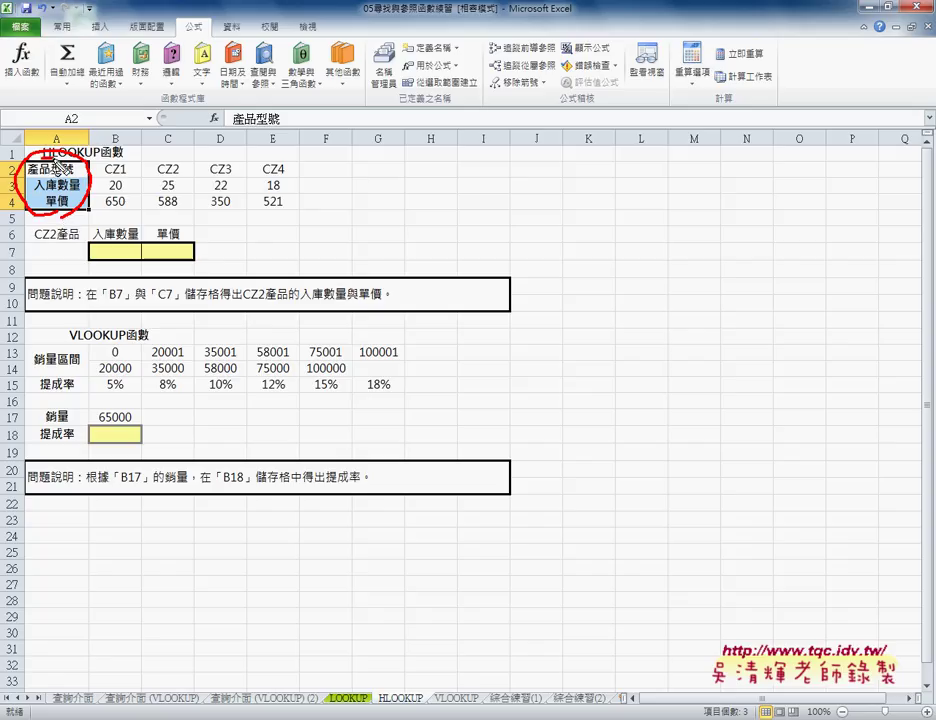
key("Escape")
mouse_move(55, 168)
left_mouse_down()
mouse_move(197, 203)
mouse_move(297, 203)
left_mouse_up()
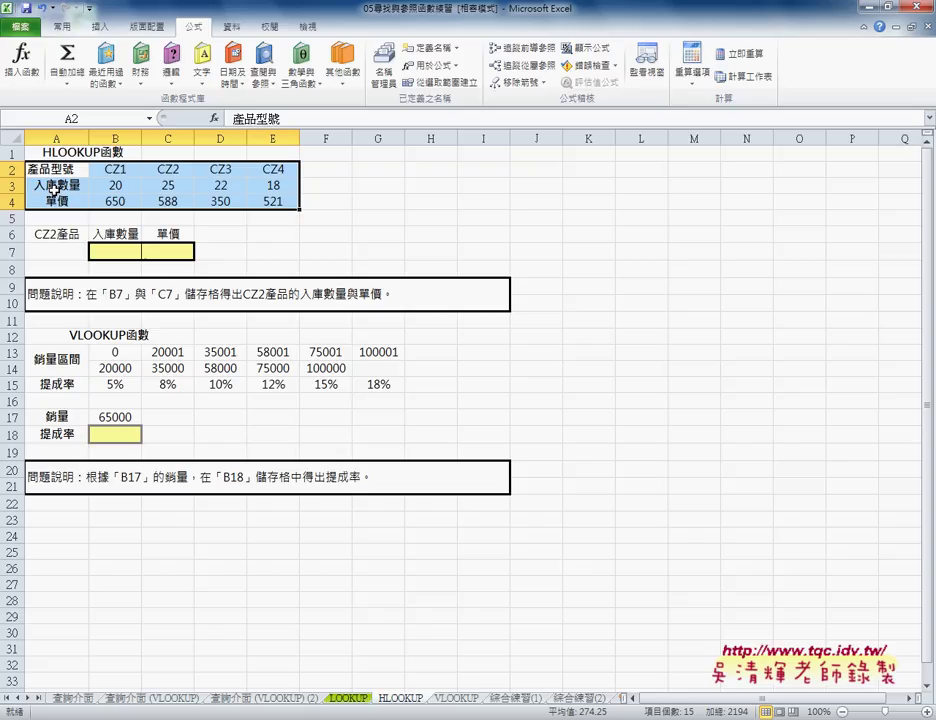
right_click(218, 188)
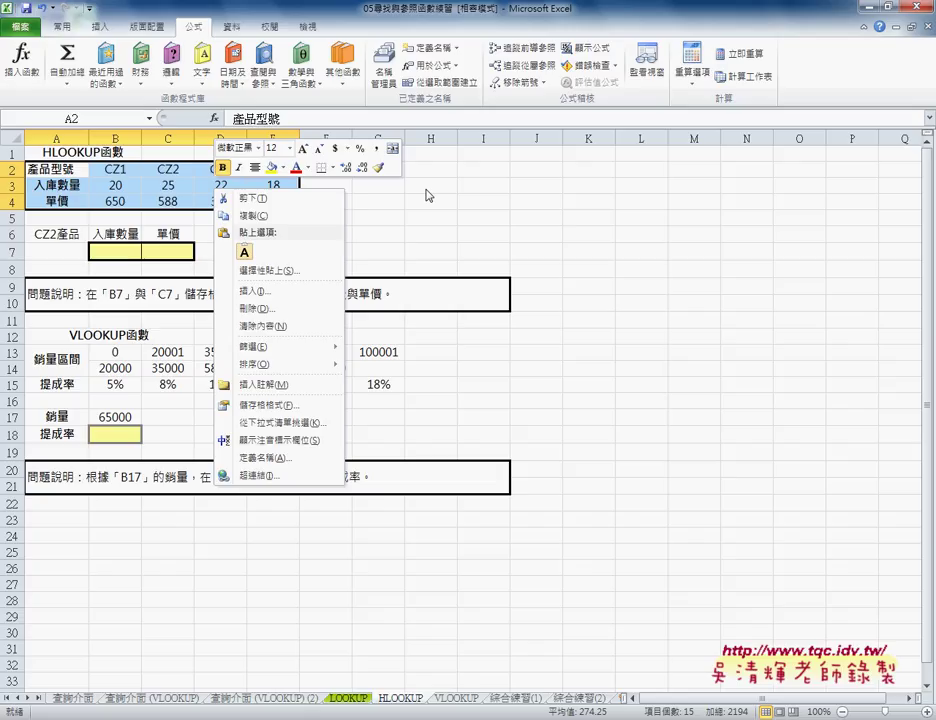
Step: Copy A2:E4 and paste it transposed into I2:K6 using Paste Special
left_click(262, 218)
left_click(484, 170)
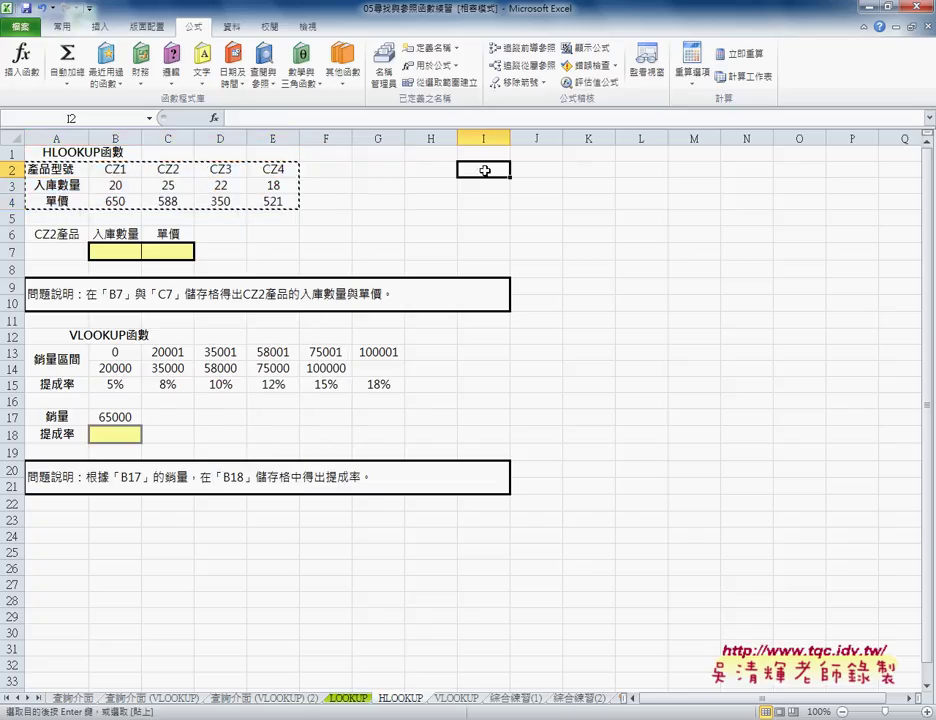
right_click(484, 170)
mouse_move(556, 253)
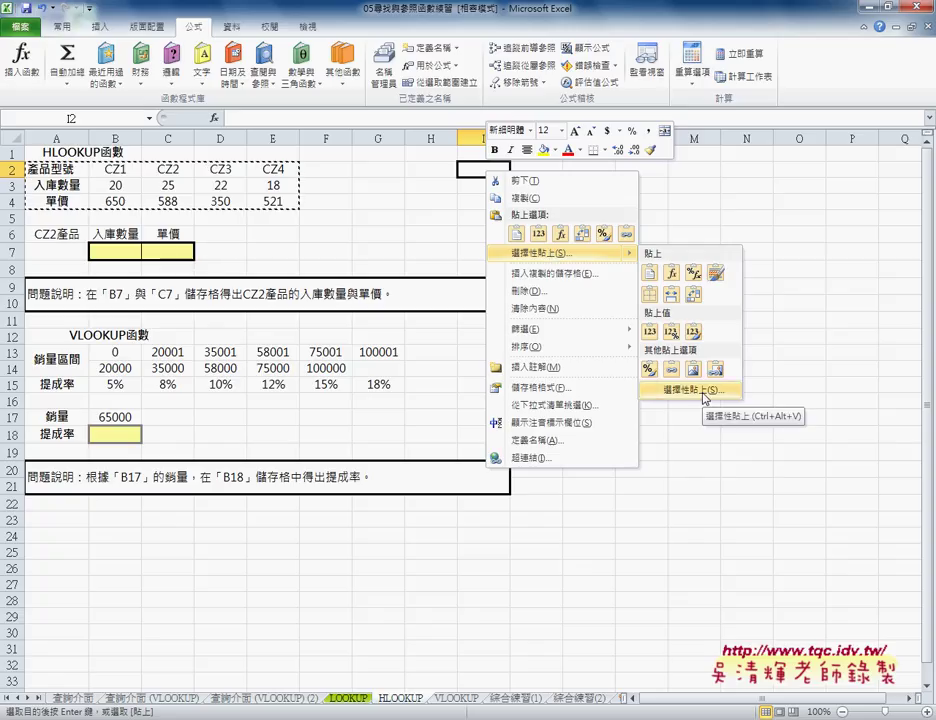
left_click(704, 390)
left_click(713, 457)
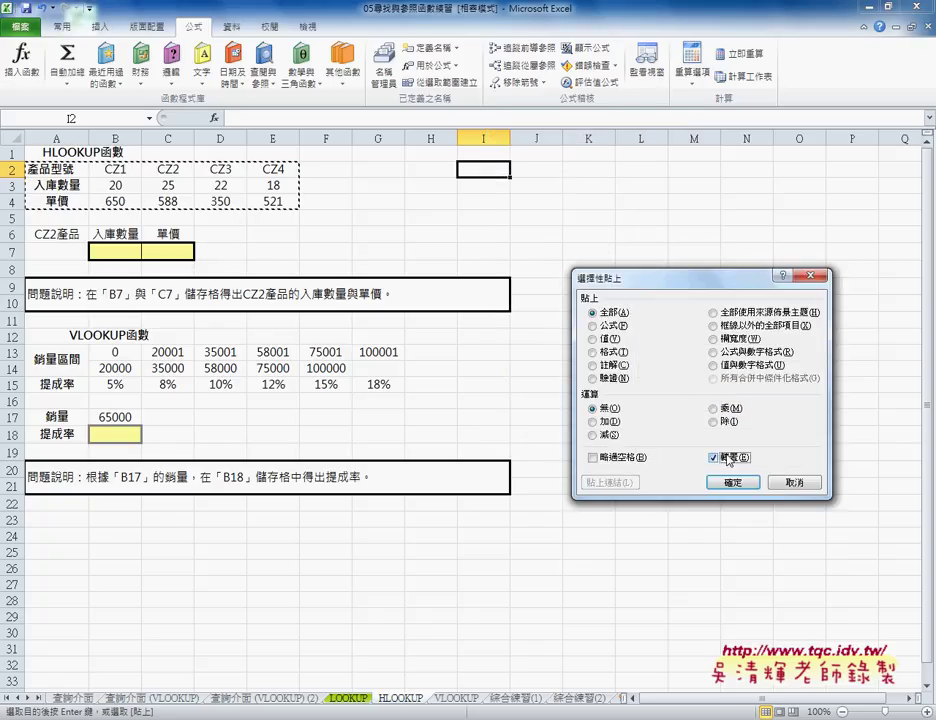
left_click(732, 483)
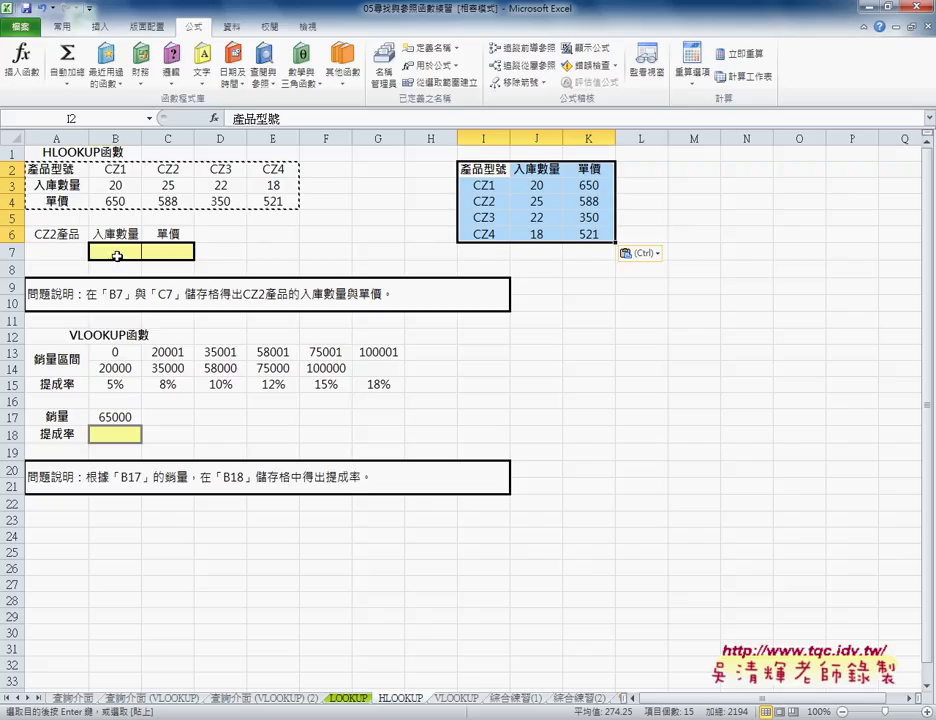
left_click(116, 253)
Step: Insert an HLOOKUP function into B7 from the Lookup & Reference category
left_click(213, 118)
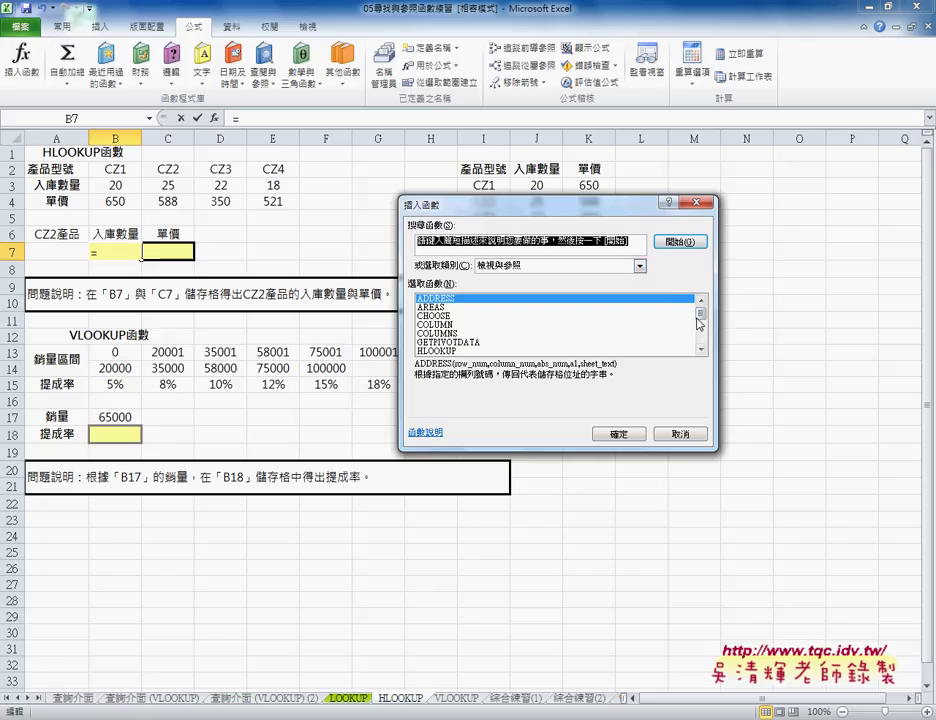
left_click_drag(701, 320, 701, 327)
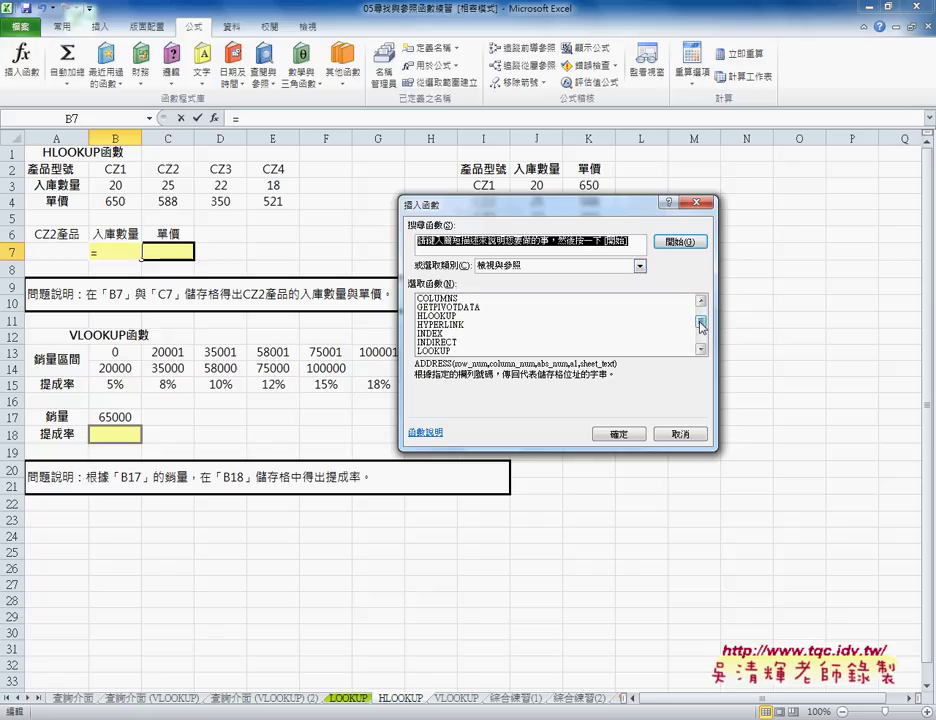
left_click(701, 348)
left_click(701, 348)
left_click(701, 348)
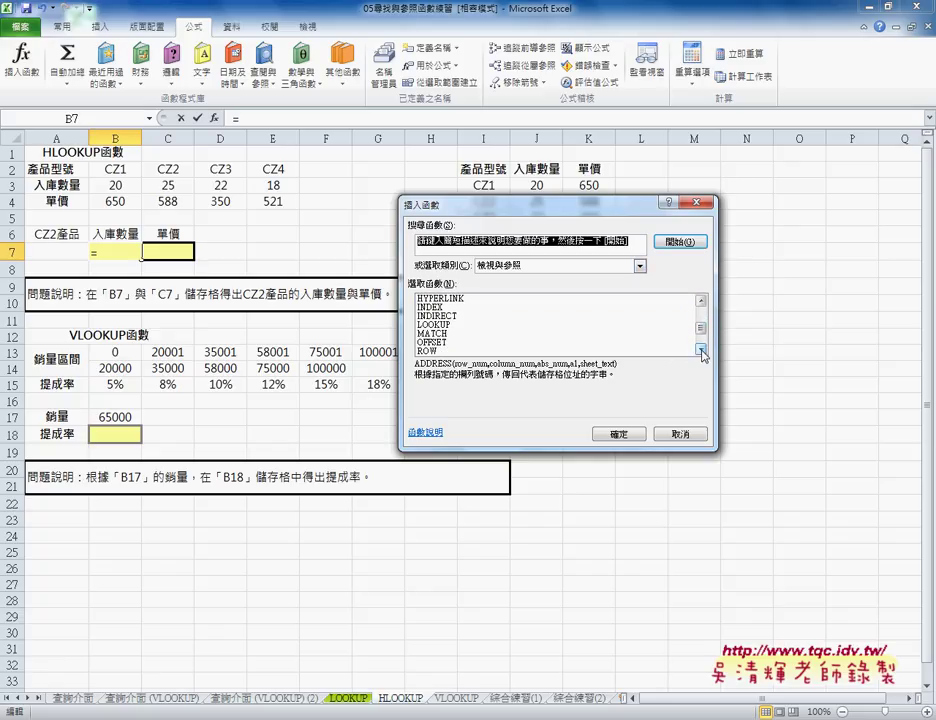
scroll(475, 310, "up", 2)
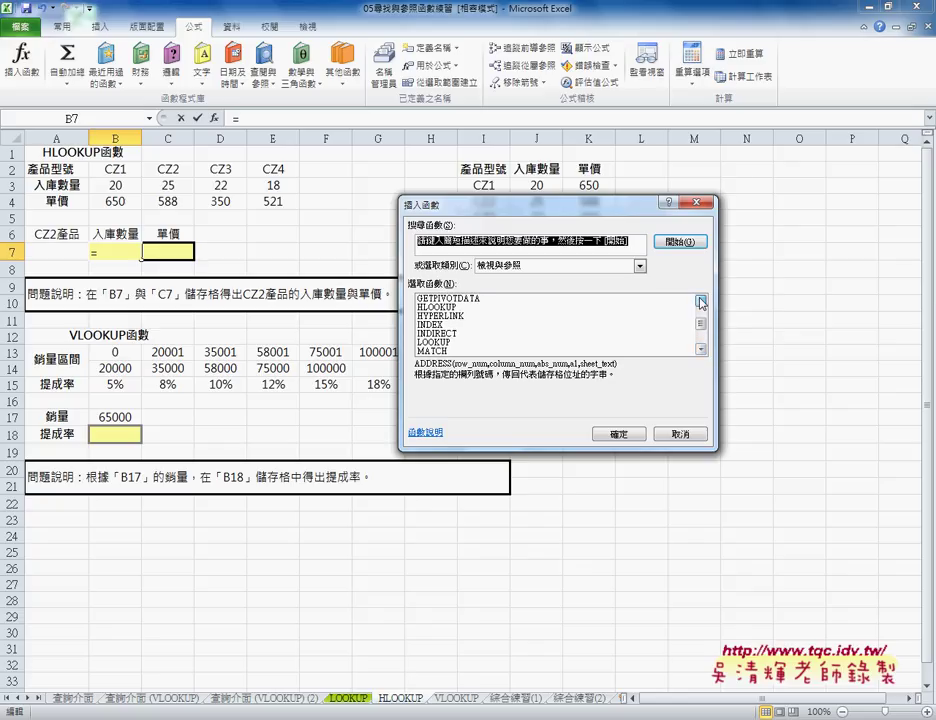
scroll(475, 310, "up", 1)
left_click(445, 316)
left_click(618, 434)
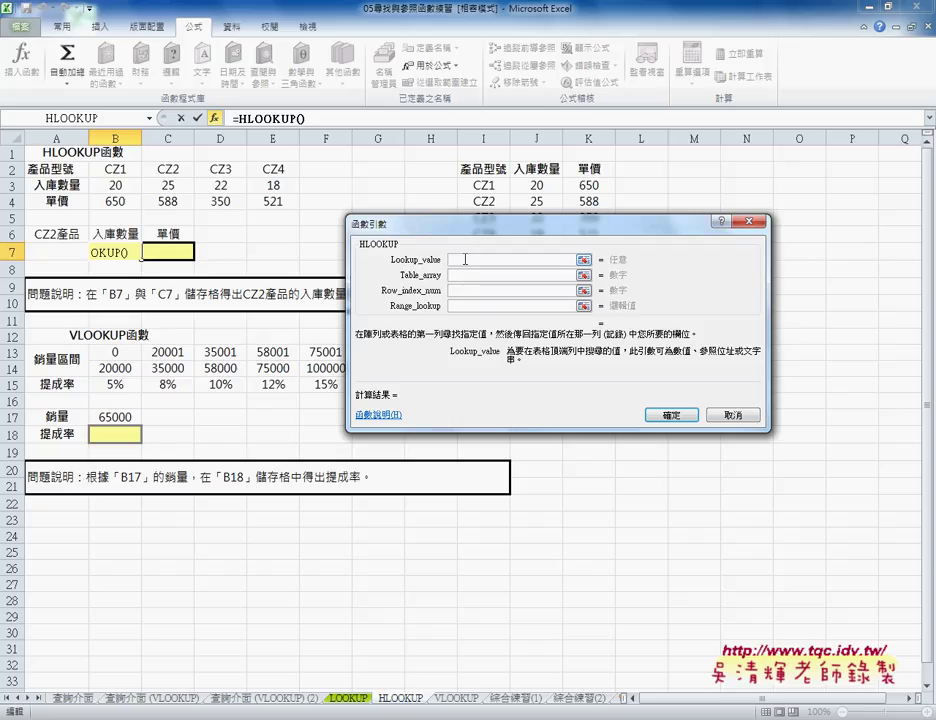
Step: Enter "CZ2", wrapped in double quotes, as the HLOOKUP lookup value
type("CZ")
type("2")
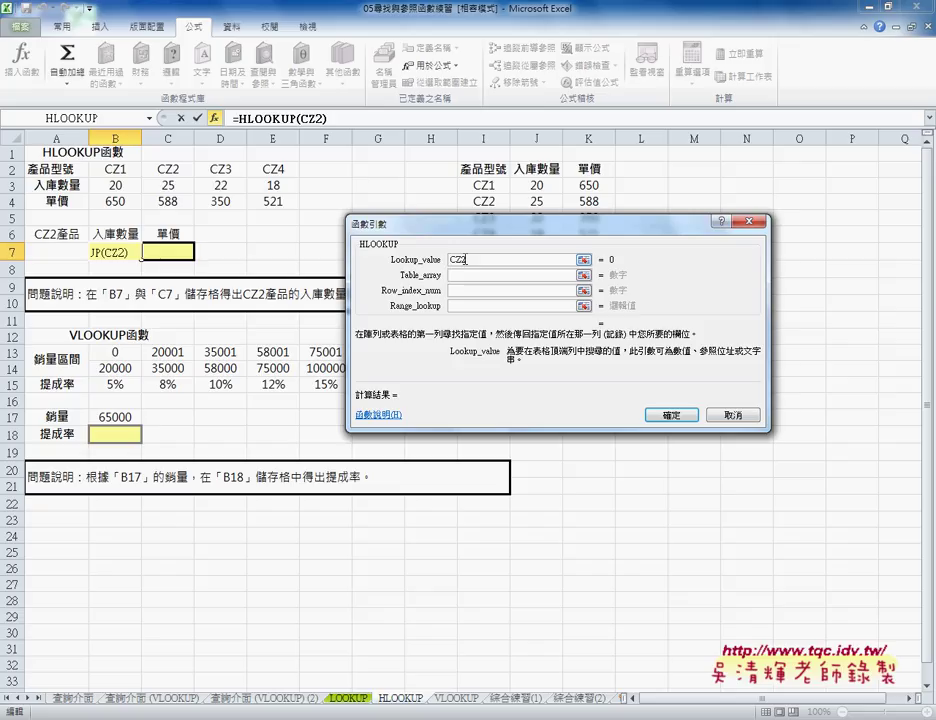
key("Home")
type("\"")
key("End")
type("\"")
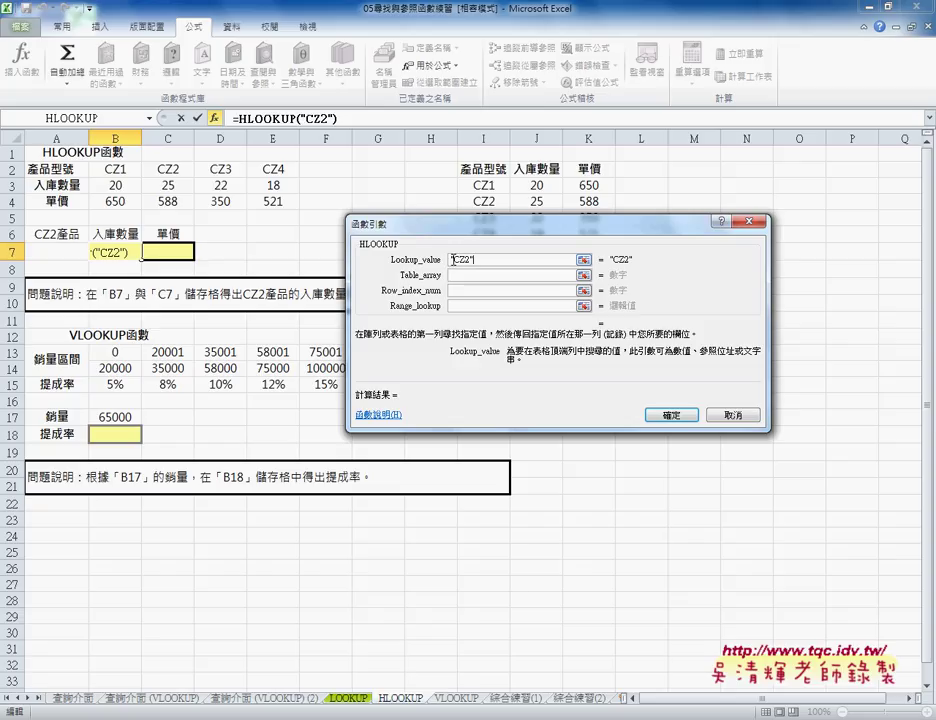
left_click_drag(452, 259, 474, 259)
Step: Set Table_array to B2:E4, row index to 2 and range lookup to 0, so B7 shows 25
left_click(478, 276)
mouse_move(116, 171)
left_mouse_down()
mouse_move(116, 186)
mouse_move(259, 201)
left_mouse_up()
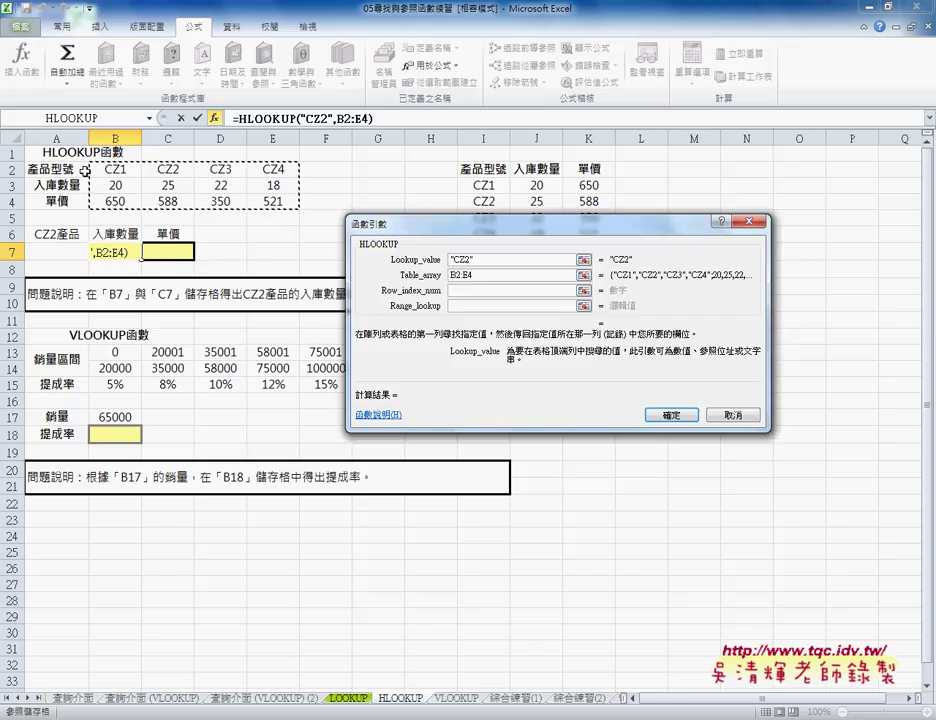
left_click(475, 291)
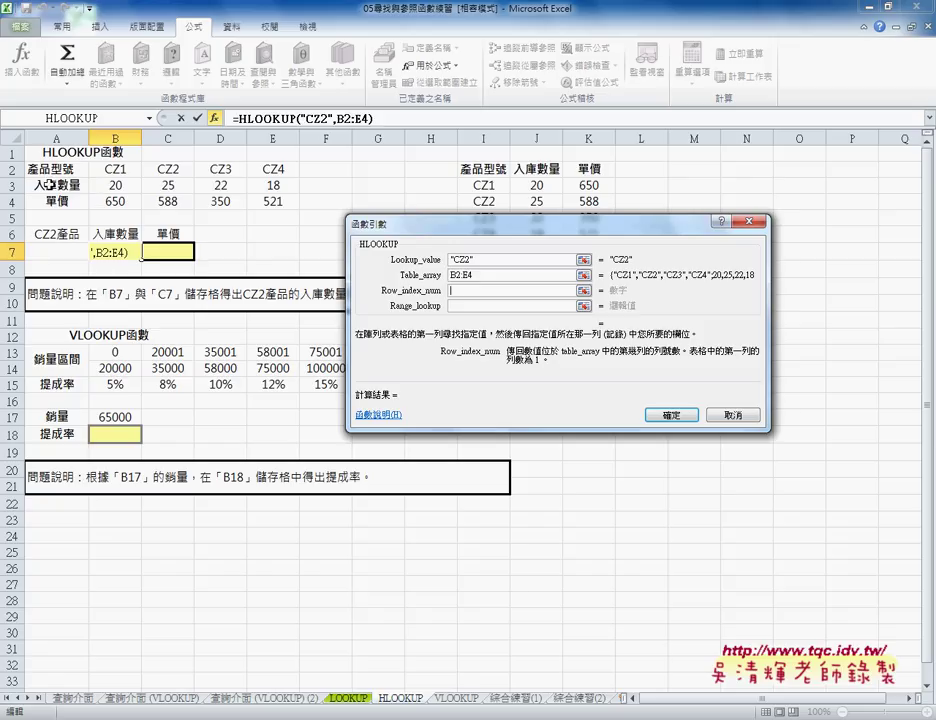
type("2")
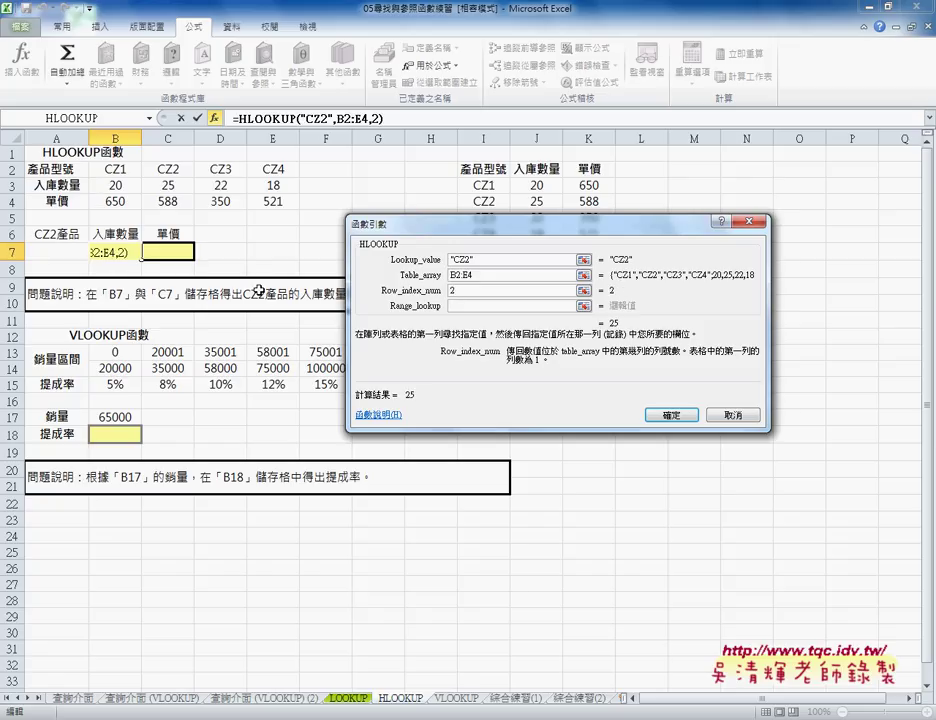
left_click(478, 307)
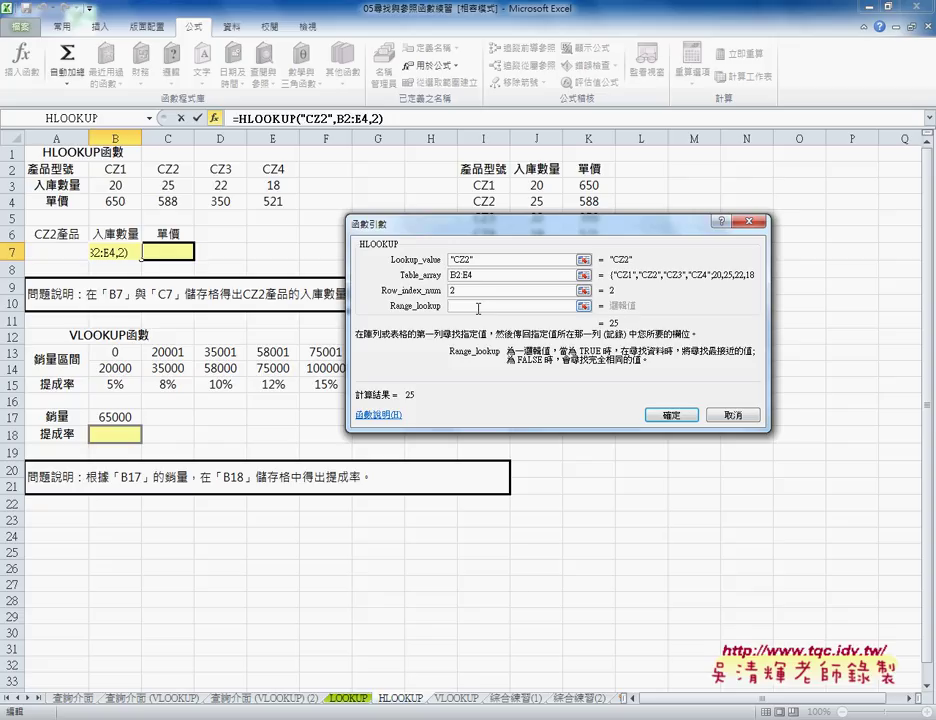
type("0")
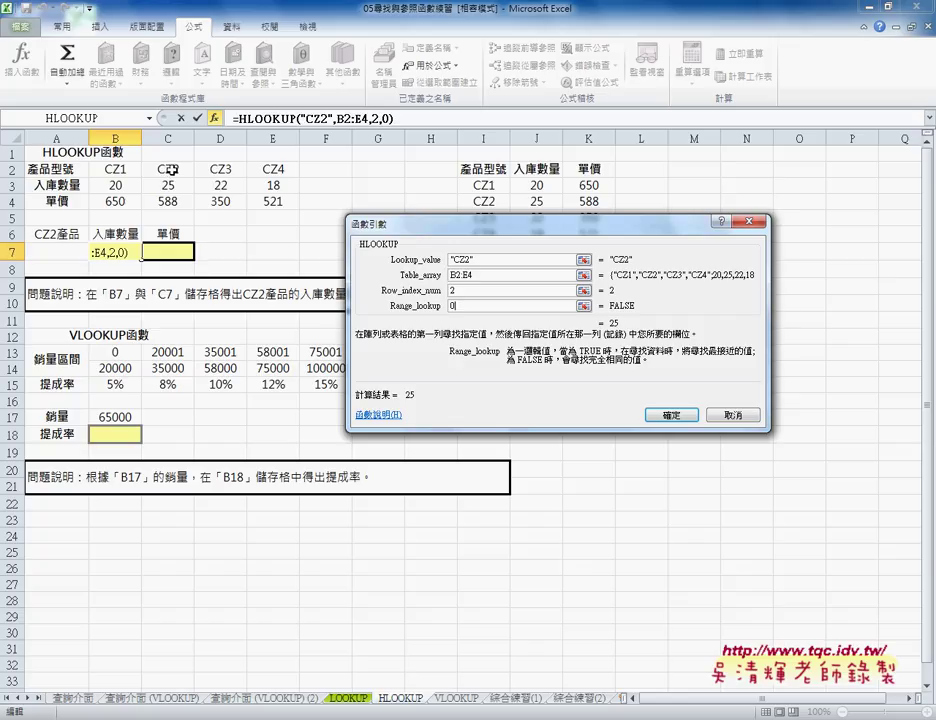
left_click(672, 415)
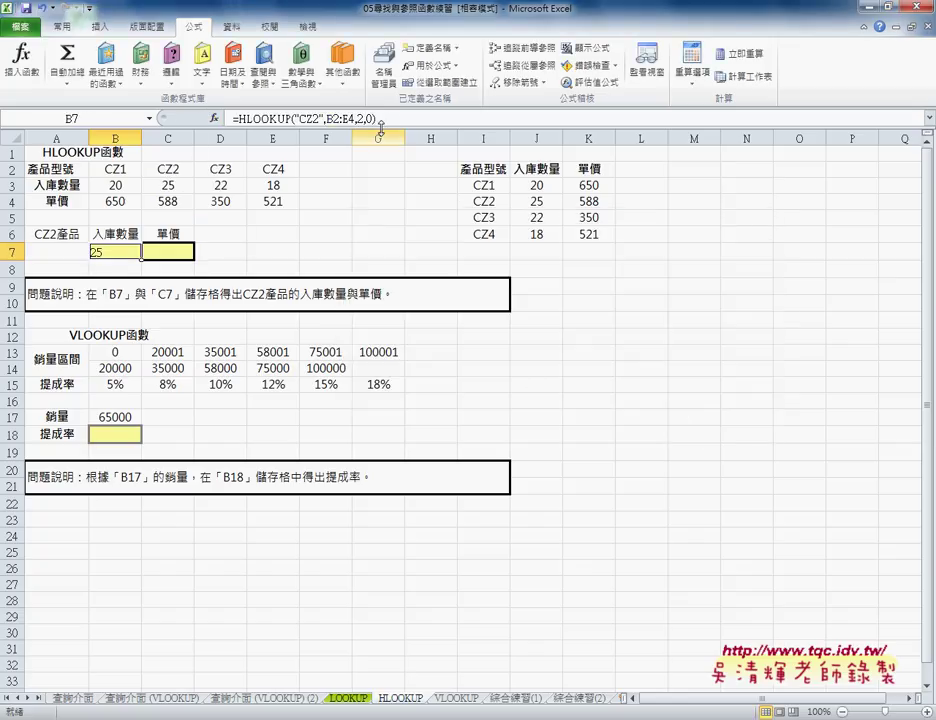
Step: Copy B7's HLOOKUP formula text and paste it into C7
left_click(265, 118)
right_click(493, 119)
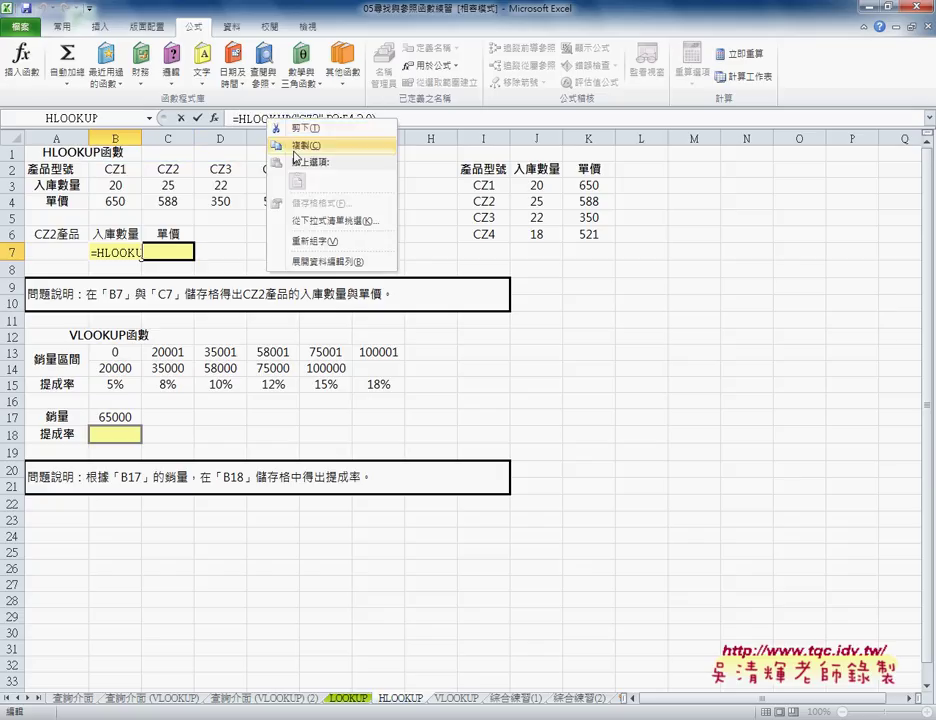
left_click(522, 143)
left_click(181, 118)
left_click(192, 252)
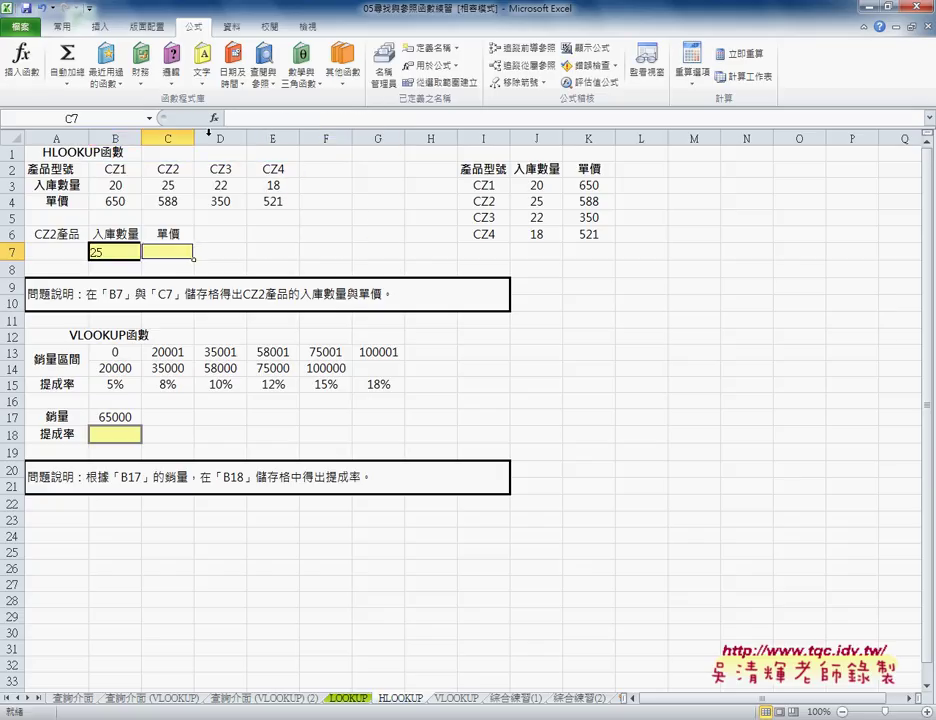
right_click(247, 119)
left_click(276, 182)
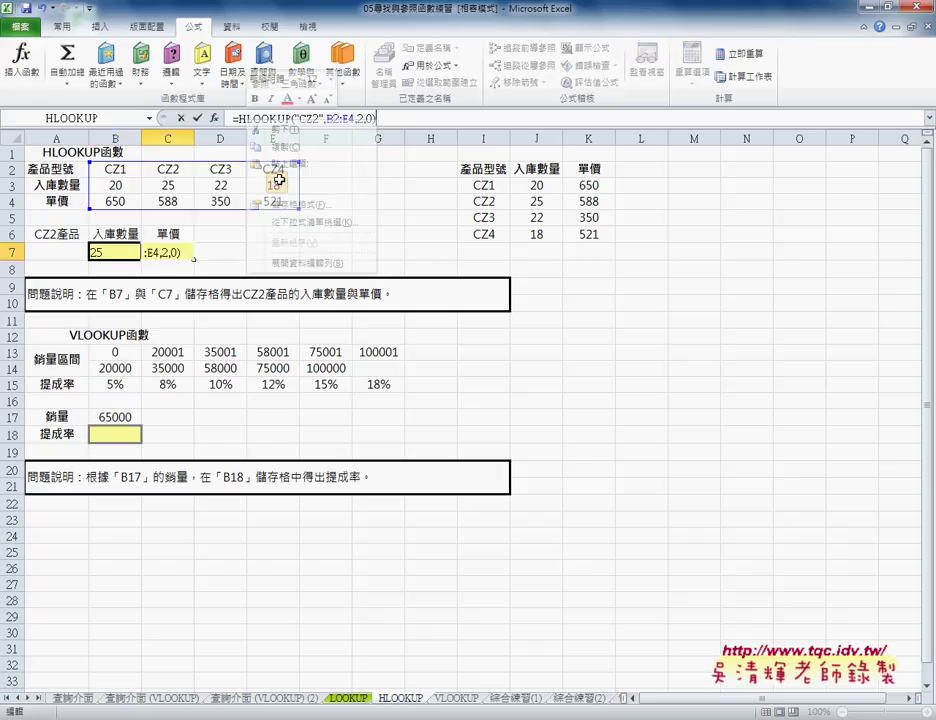
Step: Change C7's row index to 3 so it shows the price 588, then review A6 and B7
left_click(360, 119)
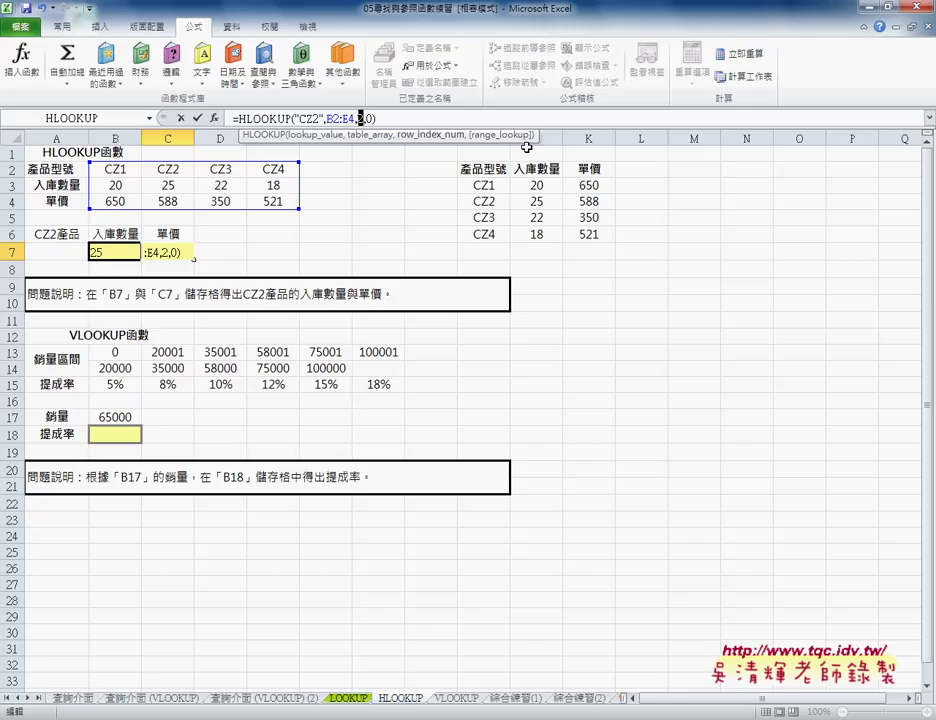
type("3")
left_click(198, 118)
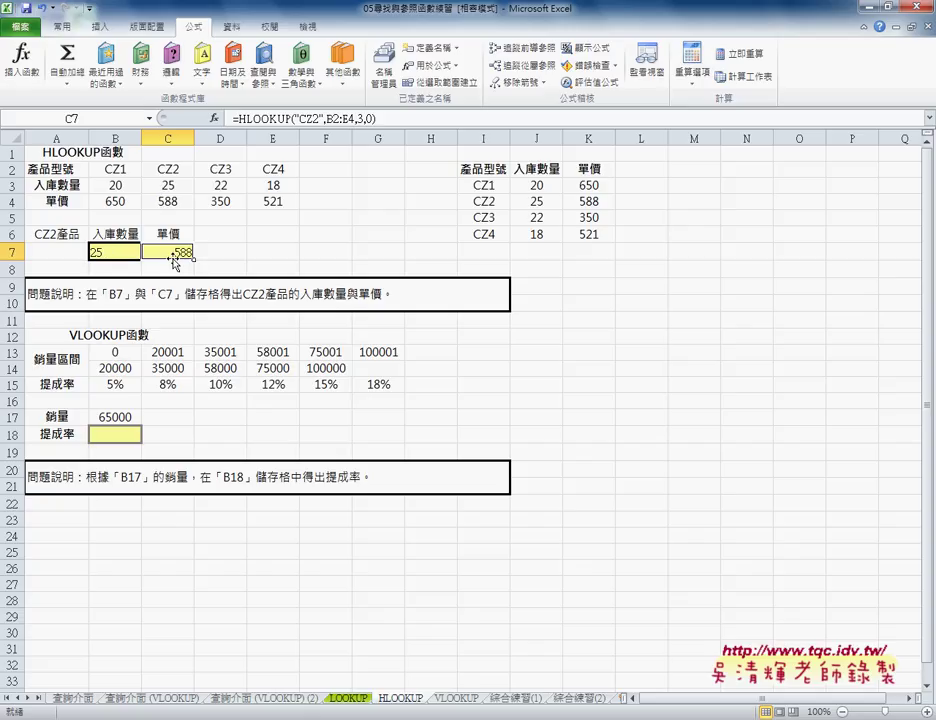
left_click(60, 236)
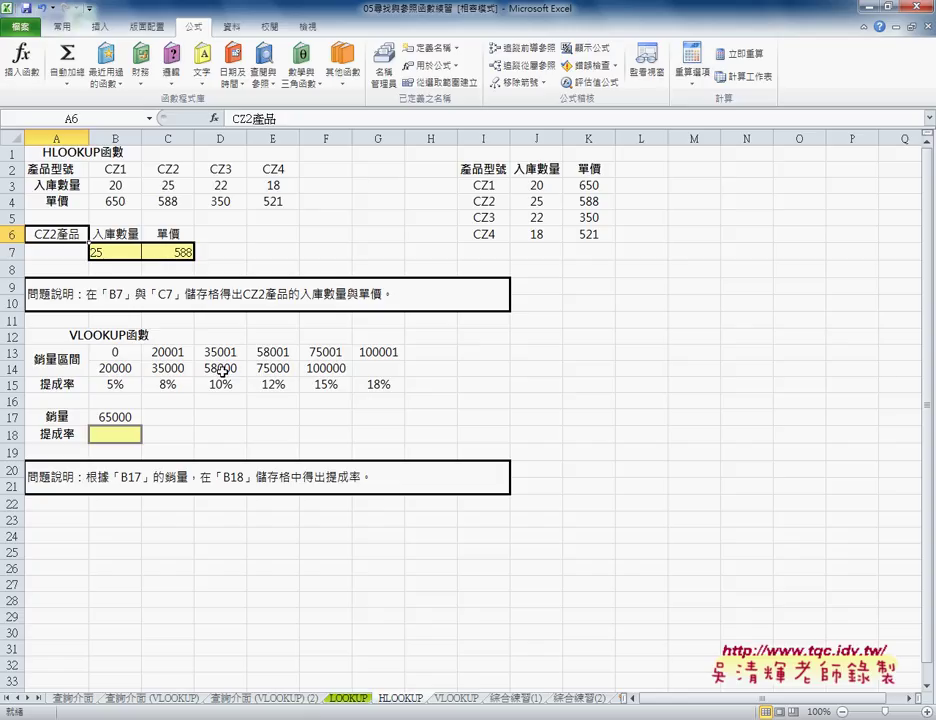
left_click(130, 252)
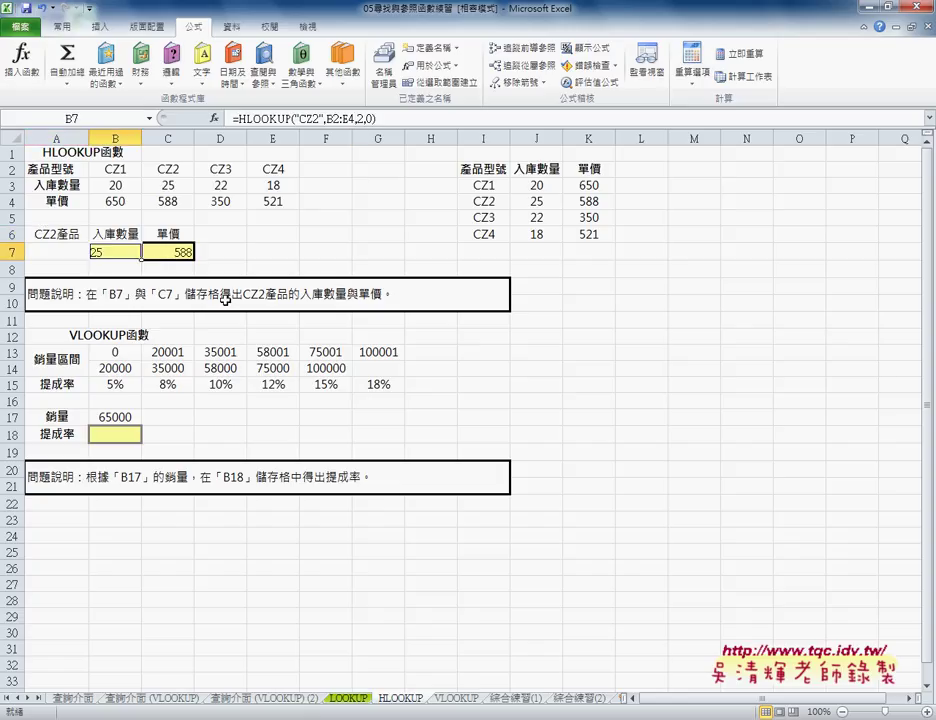
left_click(114, 438)
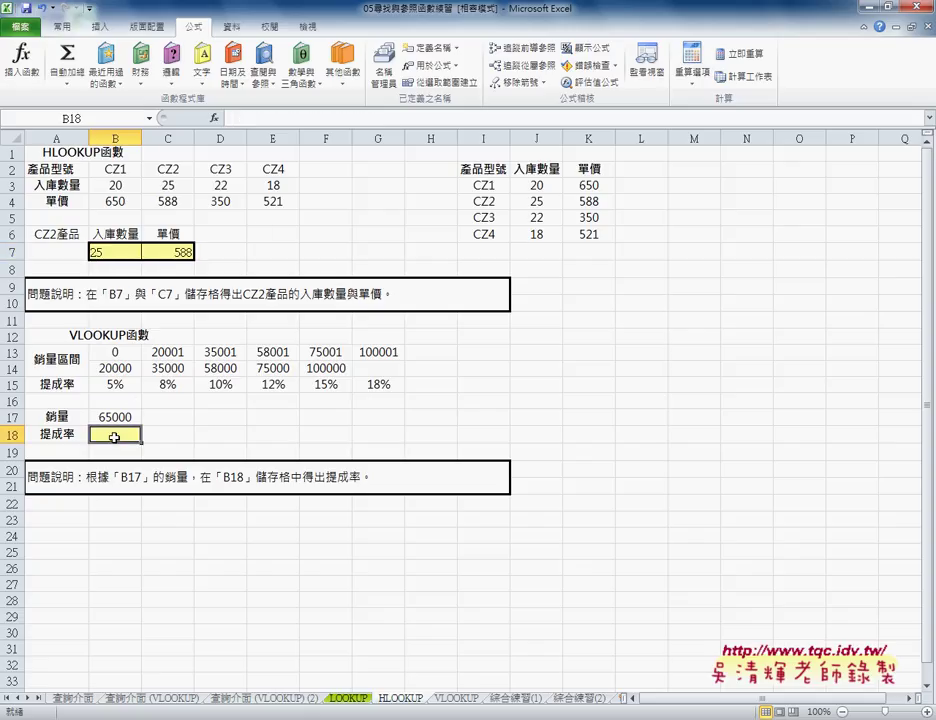
Step: Use Shift+F3 to insert an HLOOKUP function into B18
key("shift+F3")
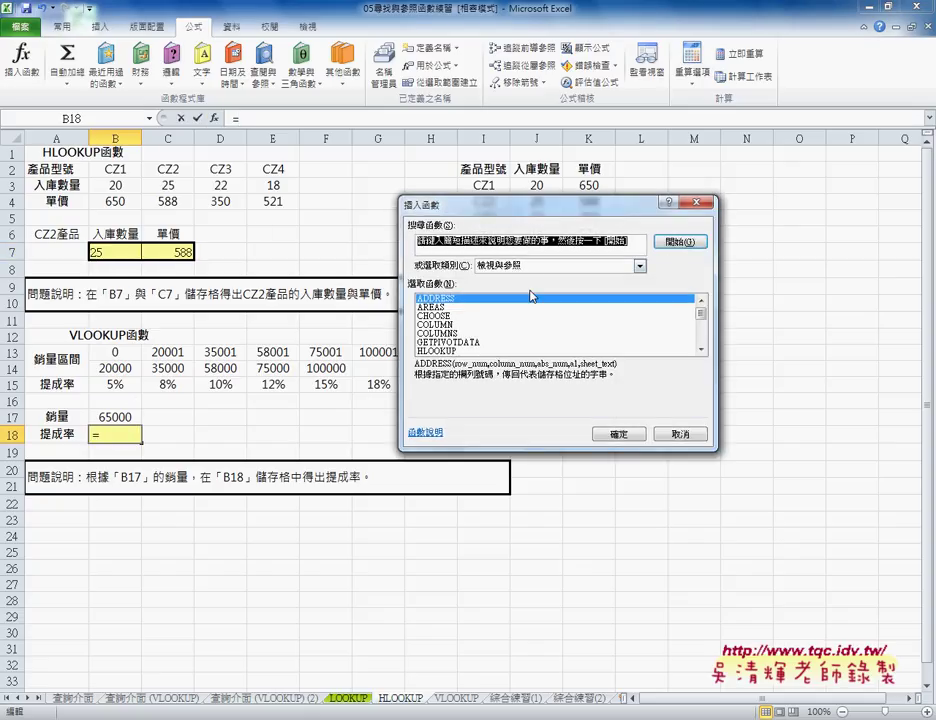
left_click(701, 349)
left_click(701, 349)
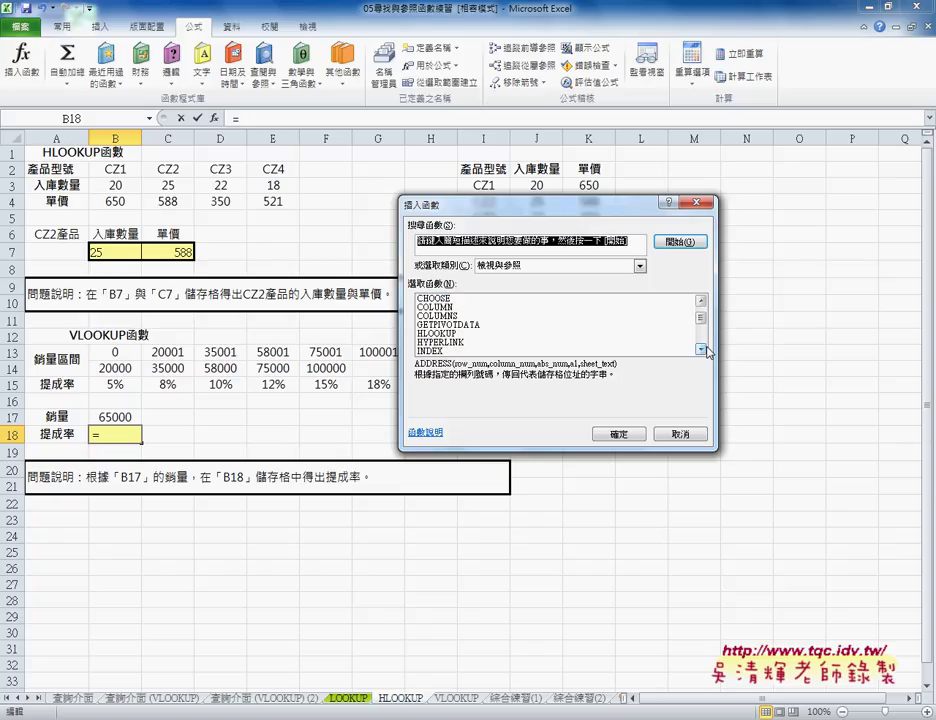
left_click(701, 349)
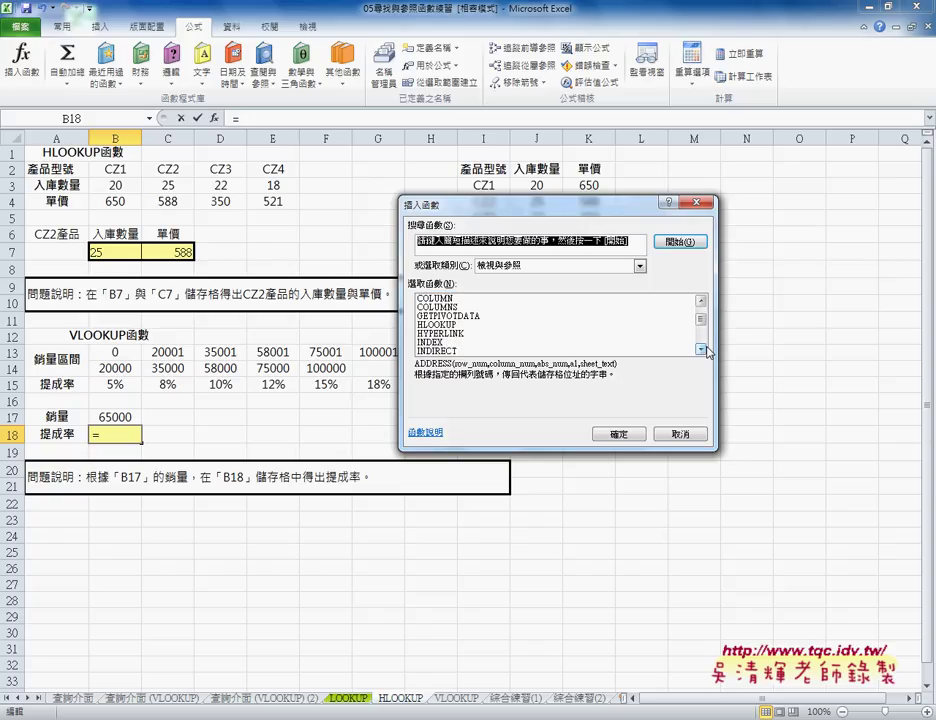
left_click_drag(480, 204, 585, 205)
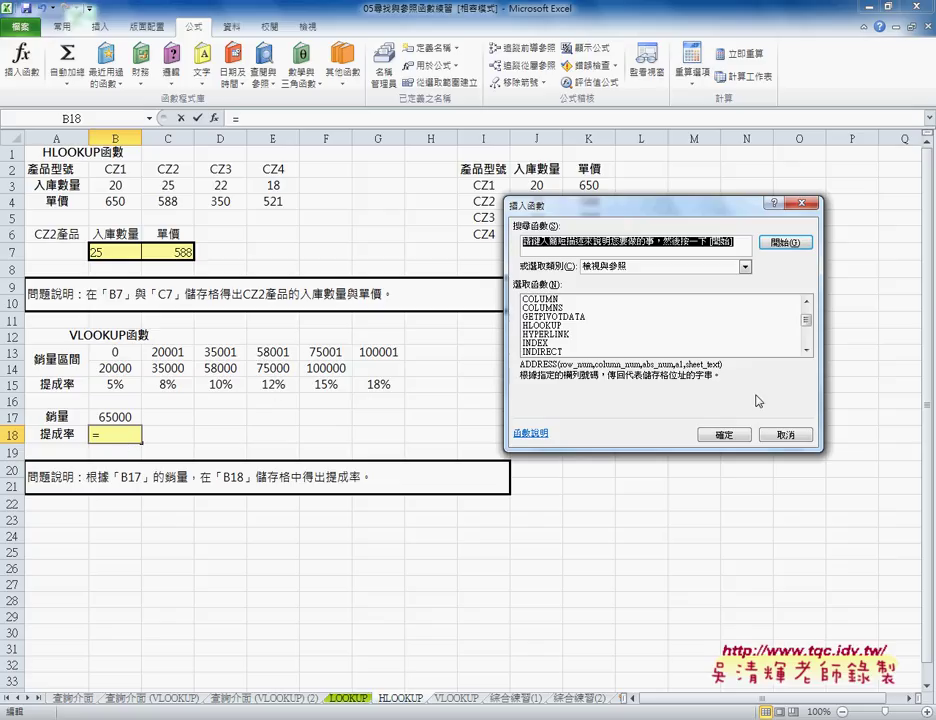
left_click(806, 349)
scroll(806, 349, "down", 1)
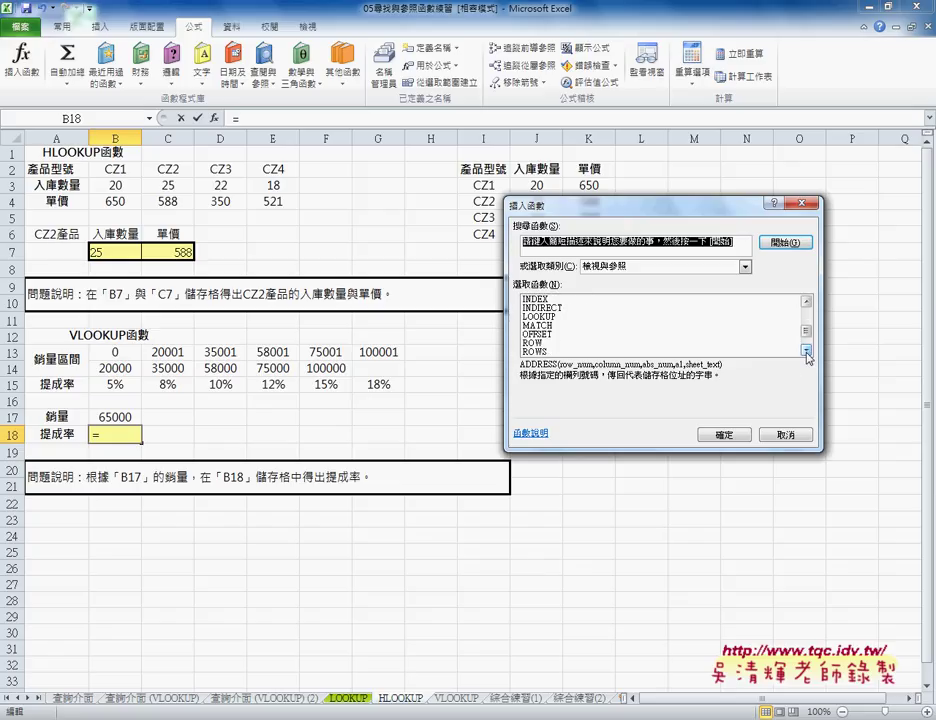
scroll(808, 302, "up", 1)
left_click(806, 300)
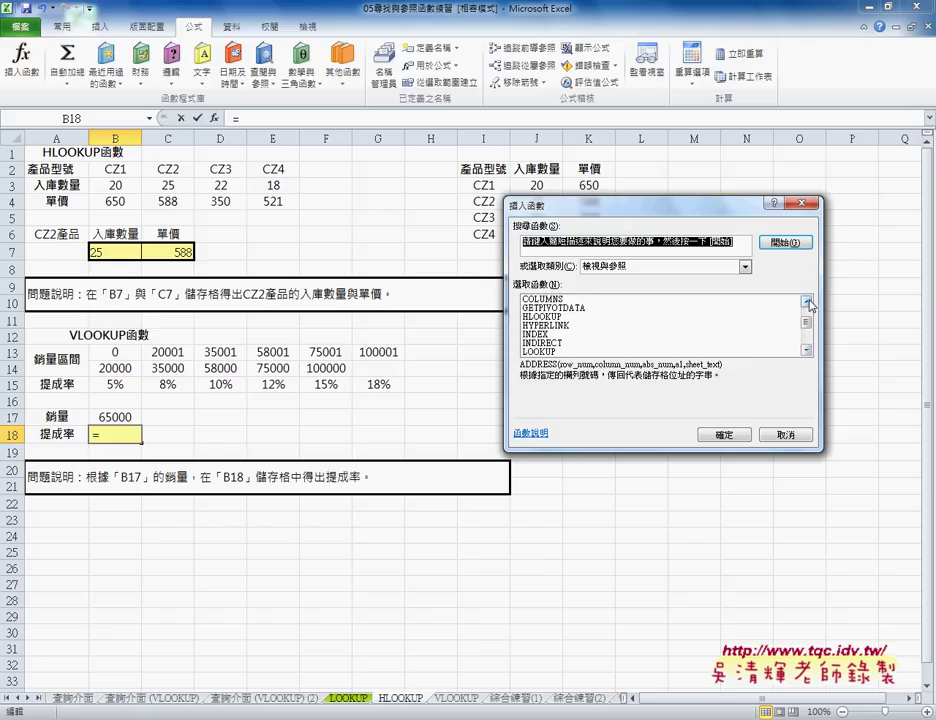
left_click(557, 318)
left_click(723, 434)
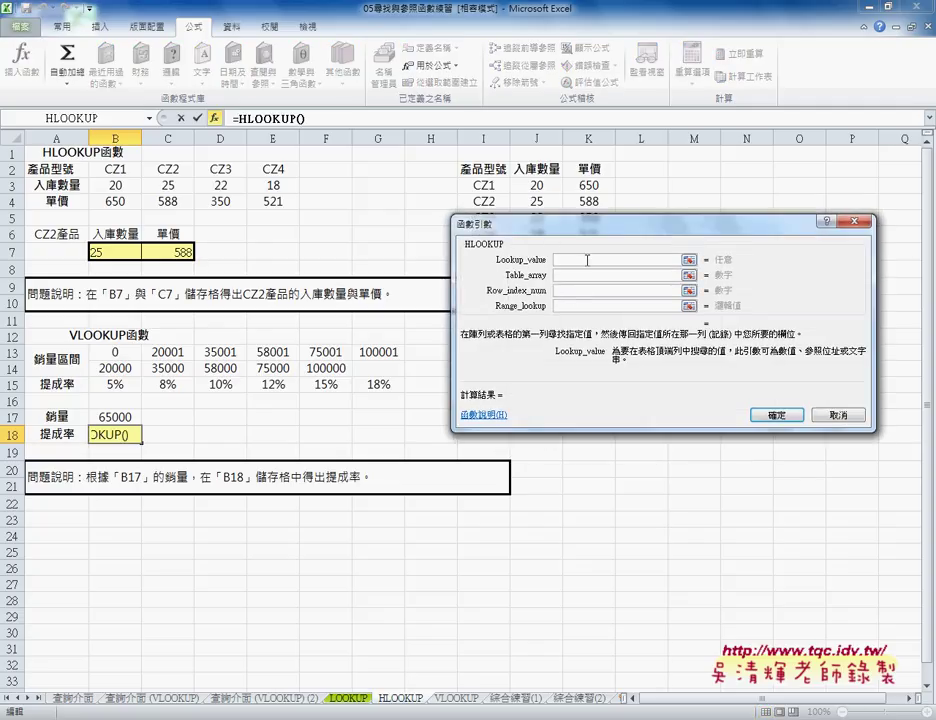
Step: Fill B18's HLOOKUP with lookup B17, table B13:G15, row 3 and range lookup 1
left_click(112, 418)
key("Tab")
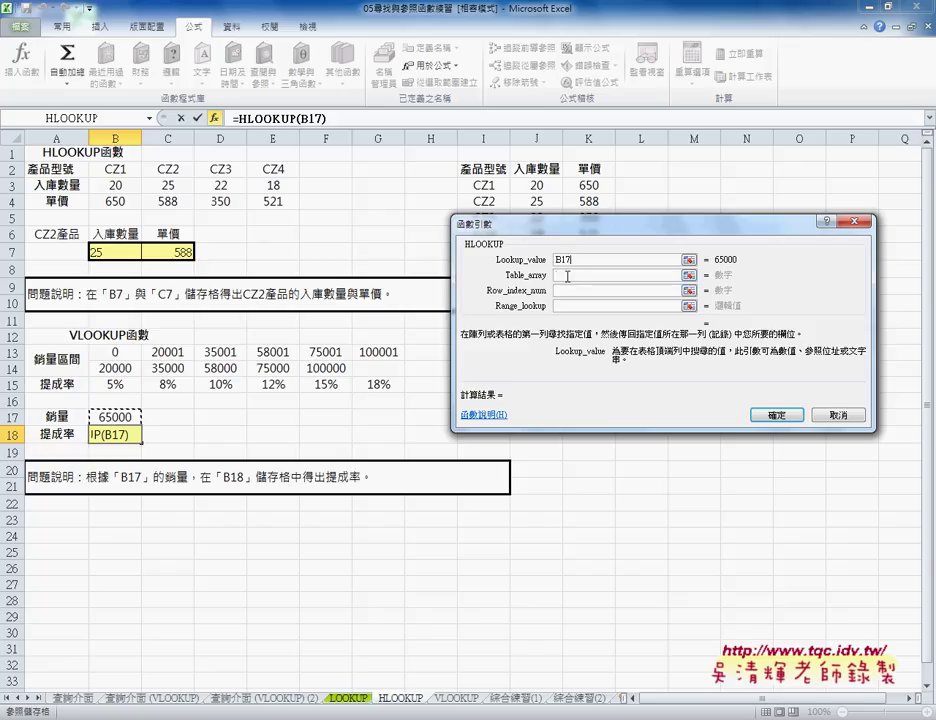
left_click_drag(113, 352, 380, 384)
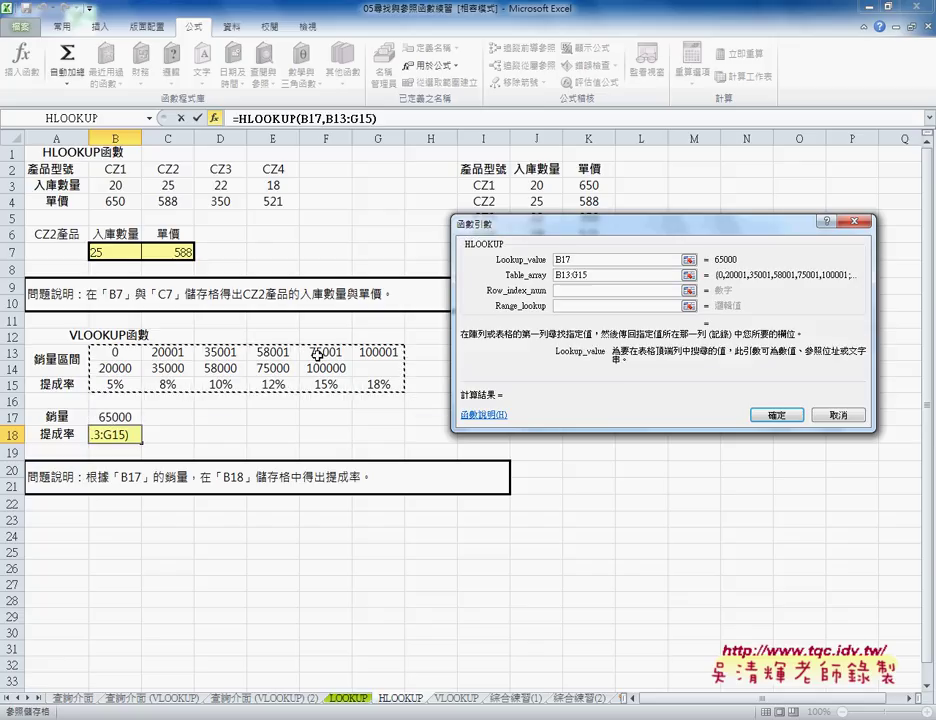
left_click(573, 291)
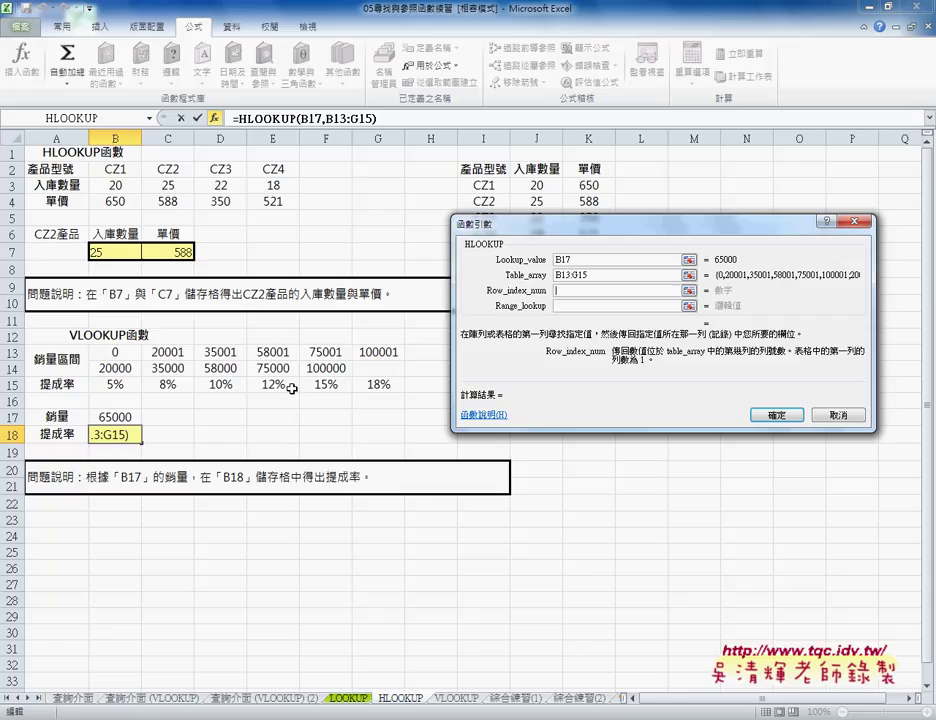
type("3")
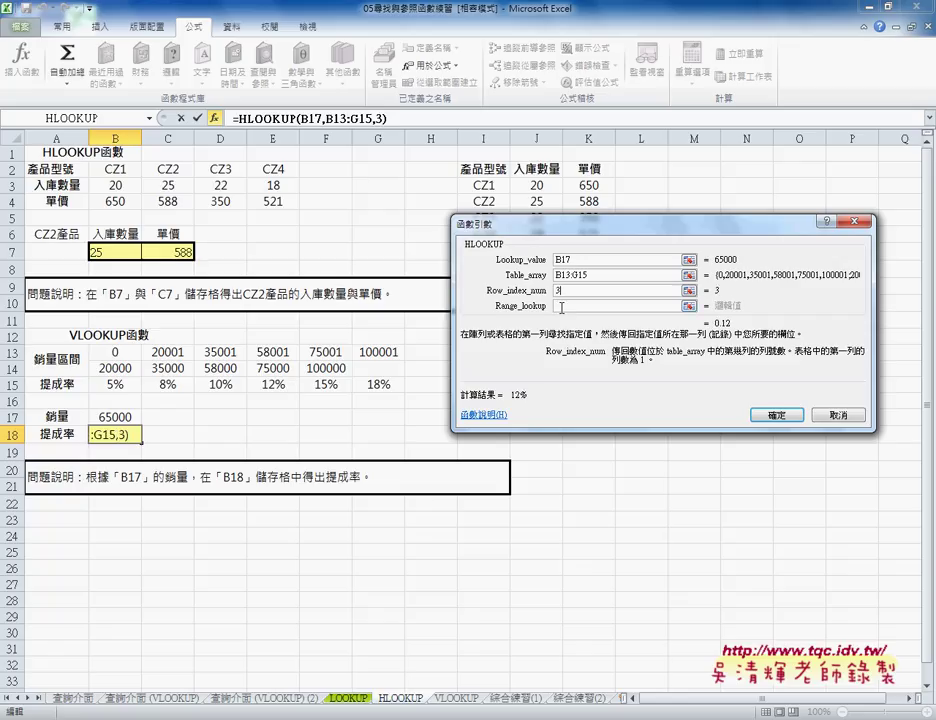
left_click(594, 306)
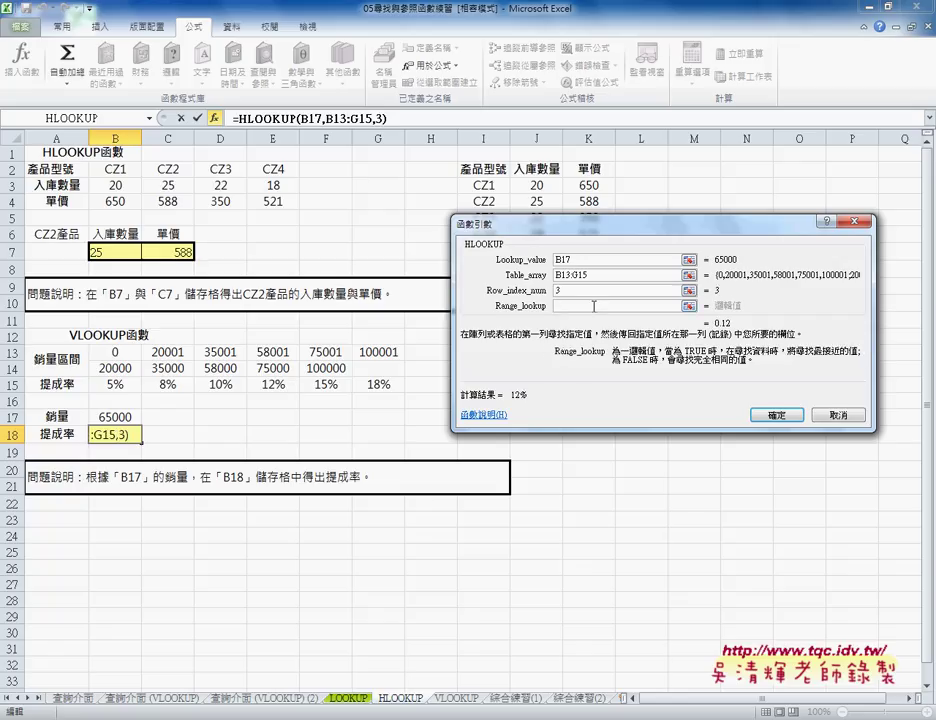
type("0")
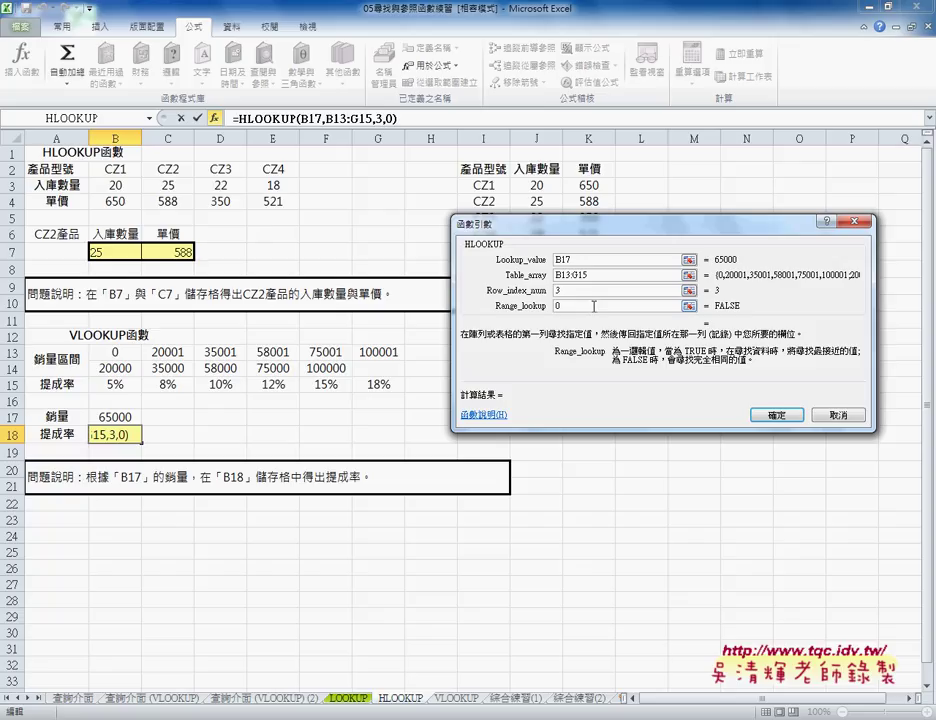
key("BackSpace")
type("1")
Step: Confirm B18's formula showing 12% and compare it with the bracket rate in E15
left_click(780, 415)
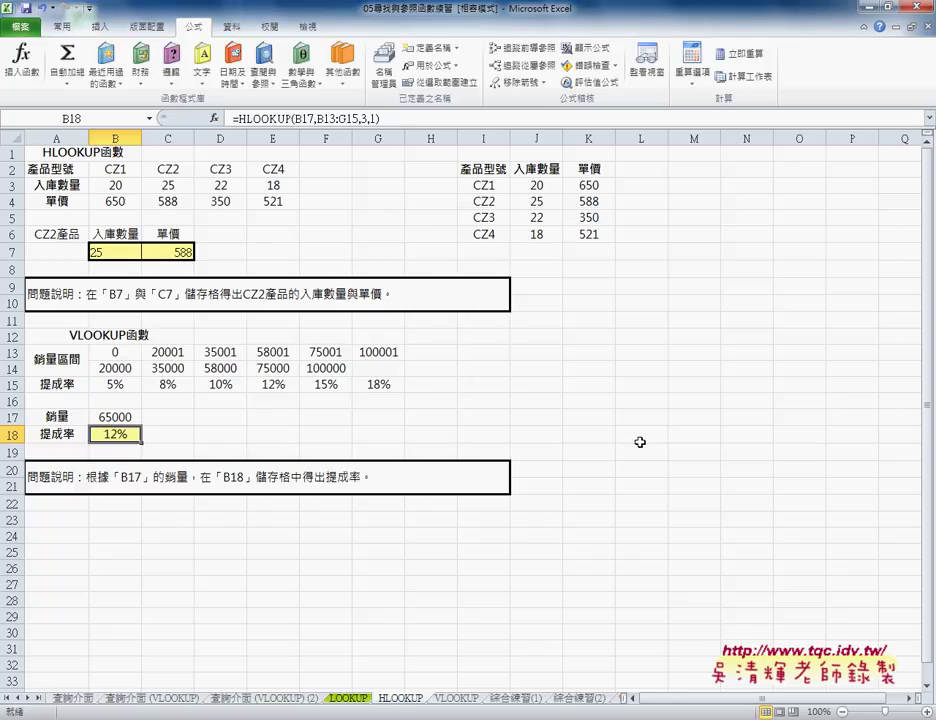
left_click(273, 386)
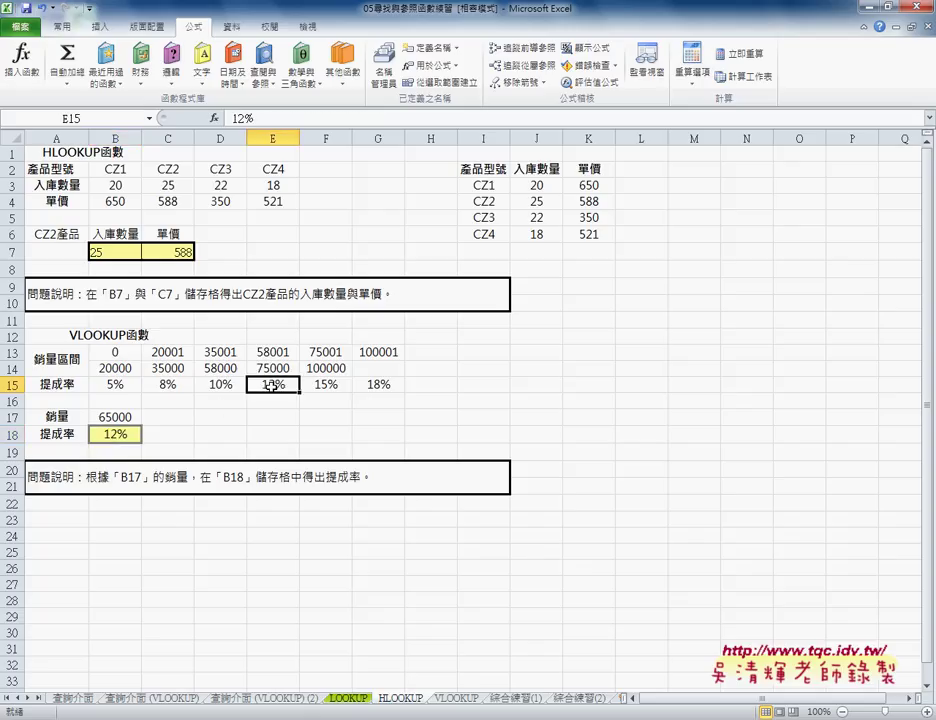
left_click(117, 436)
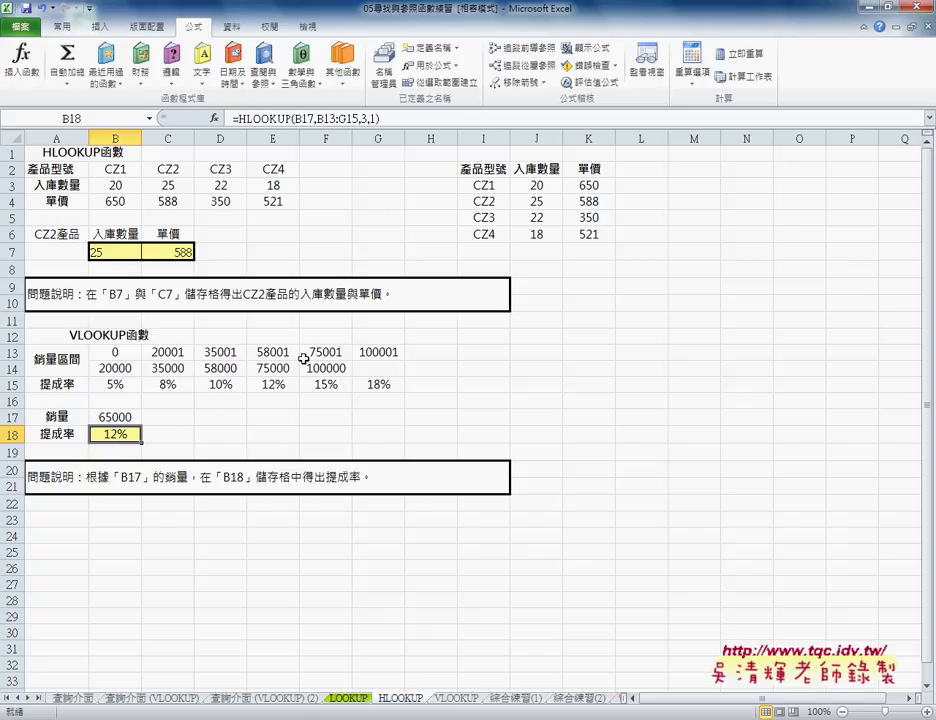
mouse_move(270, 354)
left_mouse_down()
mouse_move(283, 384)
mouse_move(276, 353)
left_mouse_up()
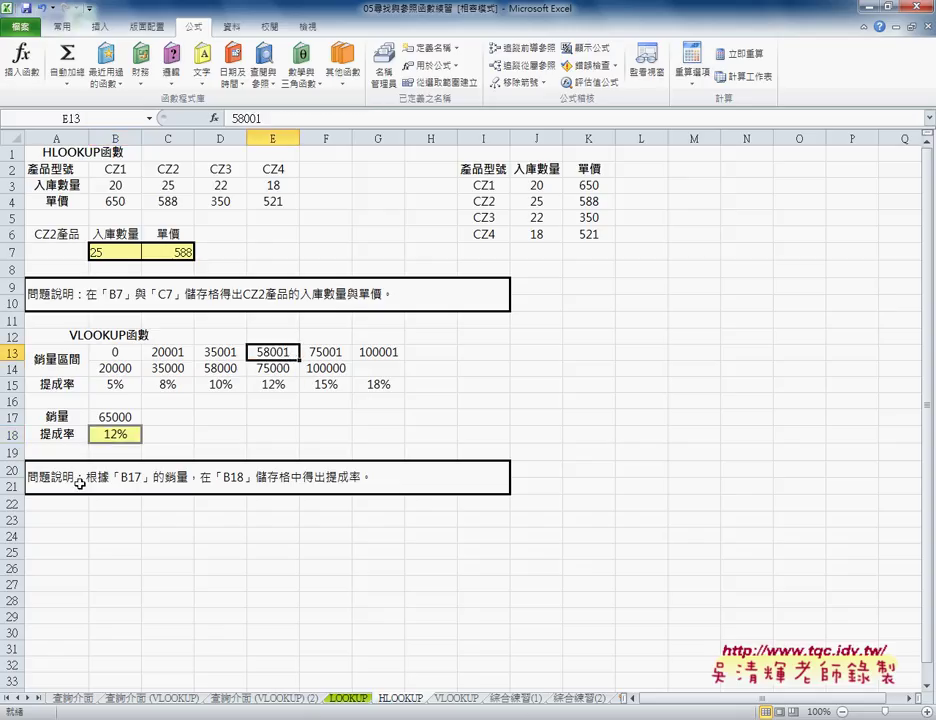
Step: Change F13's bracket lower bound from 75001 to 65001
double_click(325, 352)
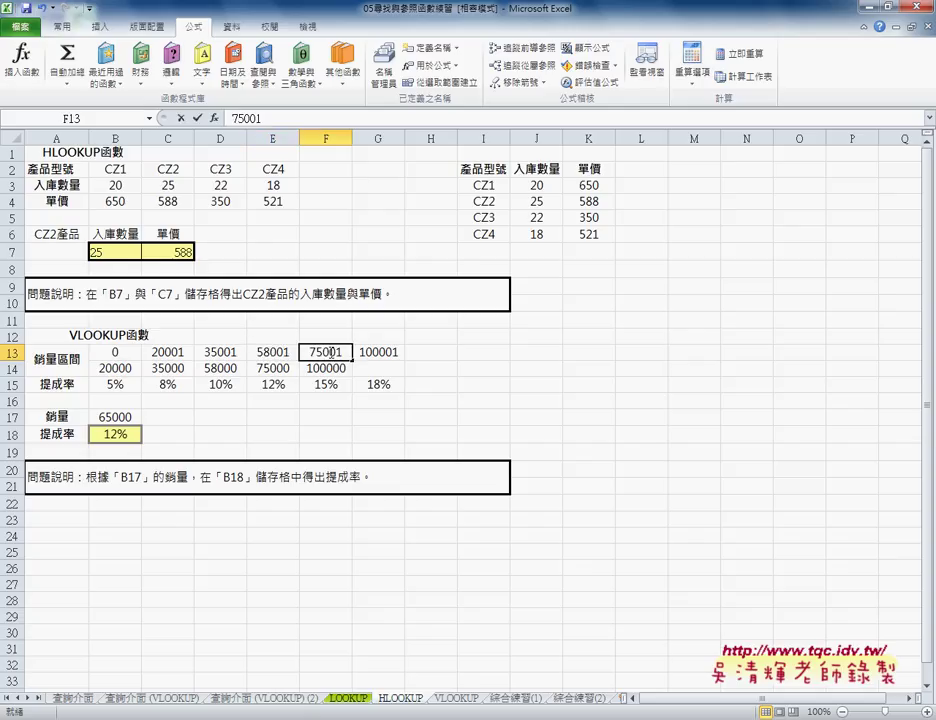
left_click_drag(318, 352, 310, 352)
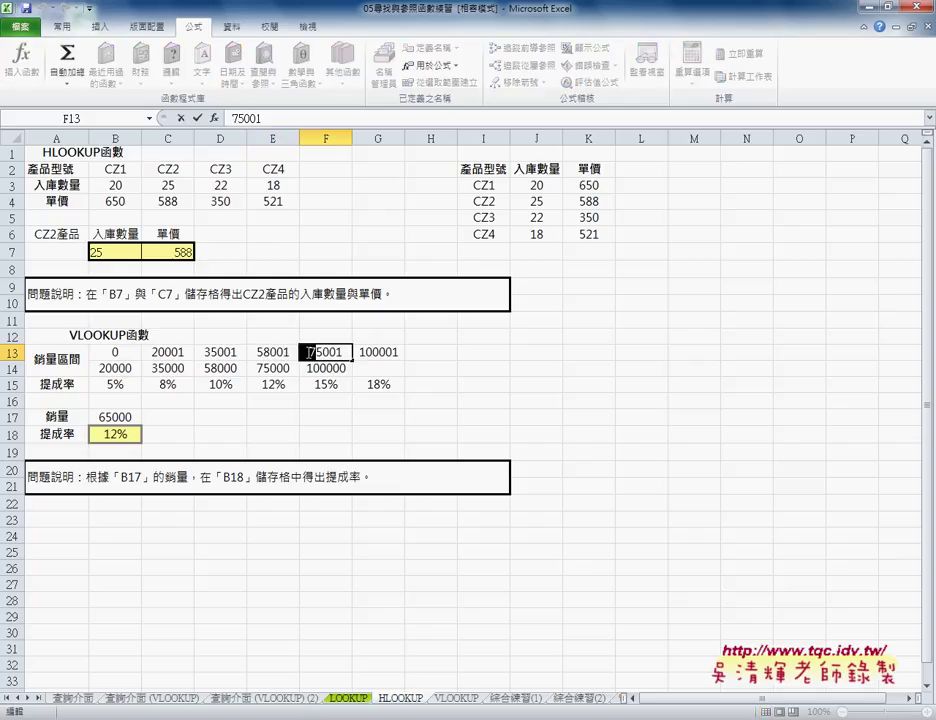
type("6")
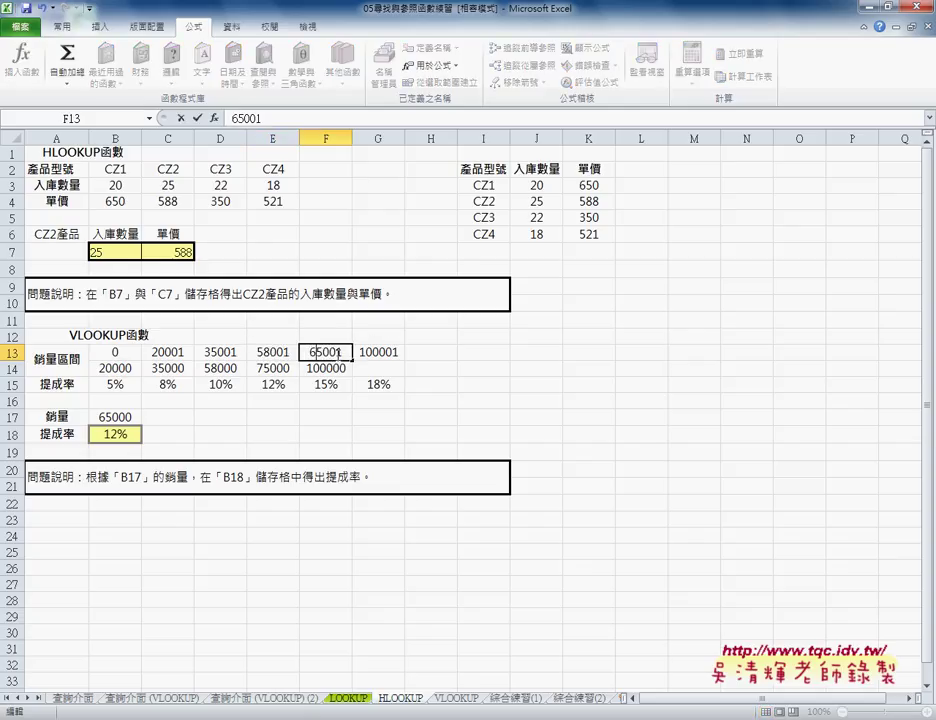